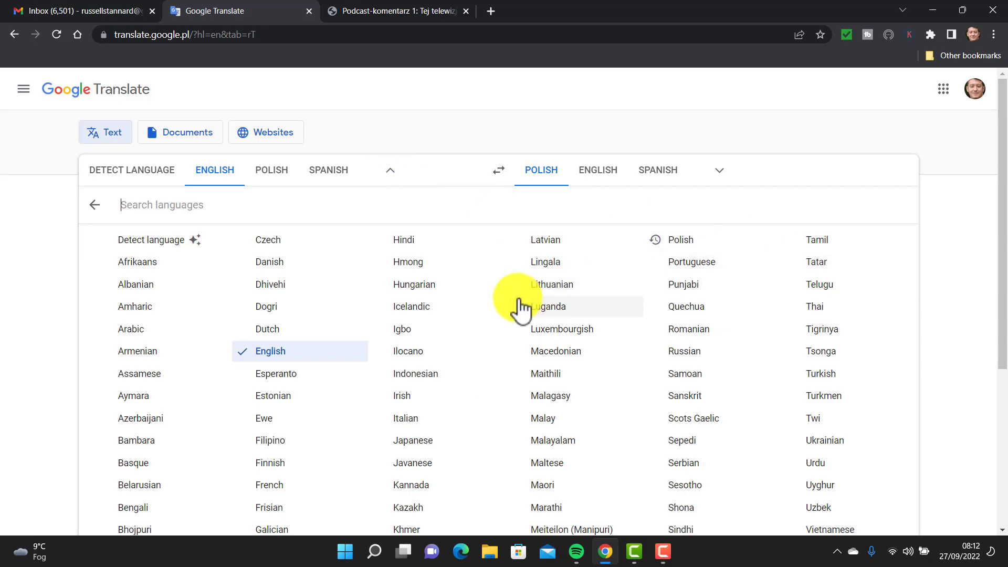
- Close the language list and set the translation direction from Polish to English
left_click(402, 126)
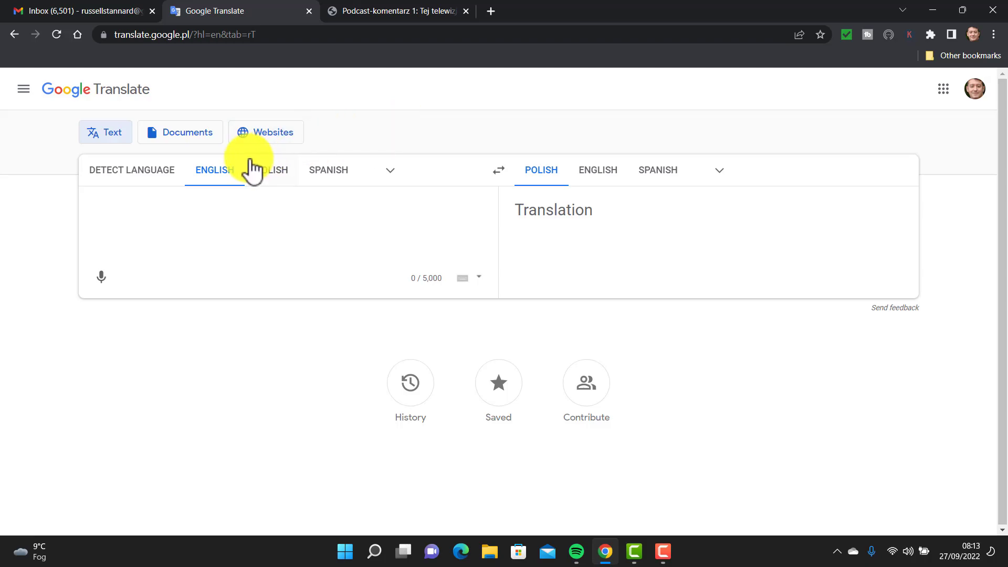
left_click(271, 176)
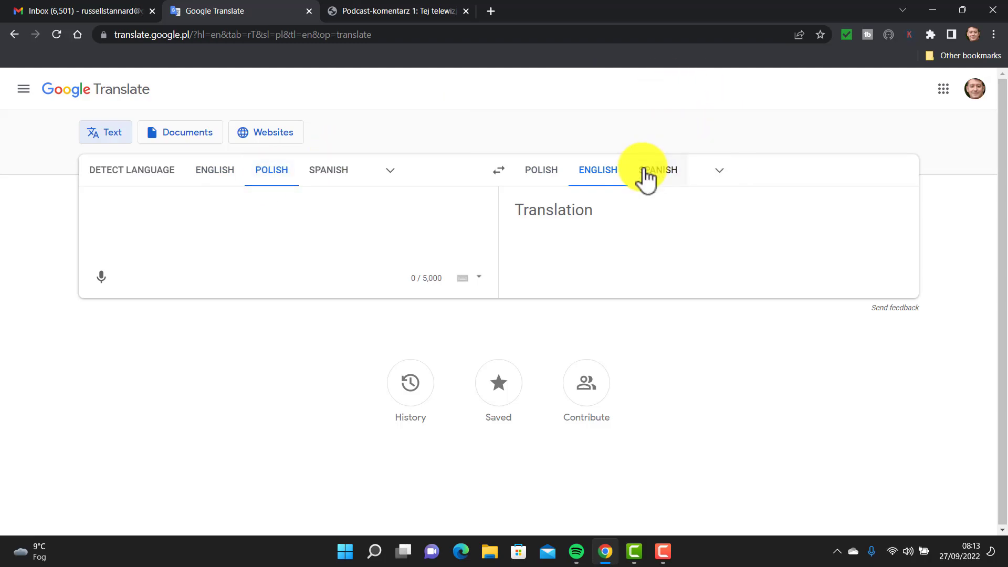
- Copy "Bardzo mi miło powitać was w pierwszym odcinku" from the Polandio podcast transcript and translate it in Google Translate
left_click(413, 12)
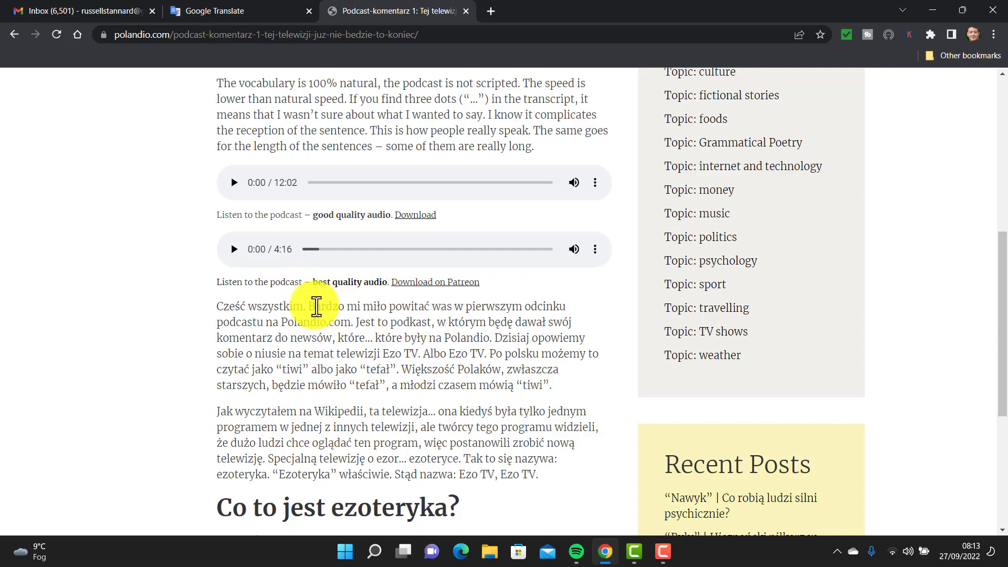
left_click_drag(309, 306, 566, 306)
key("ctrl+c")
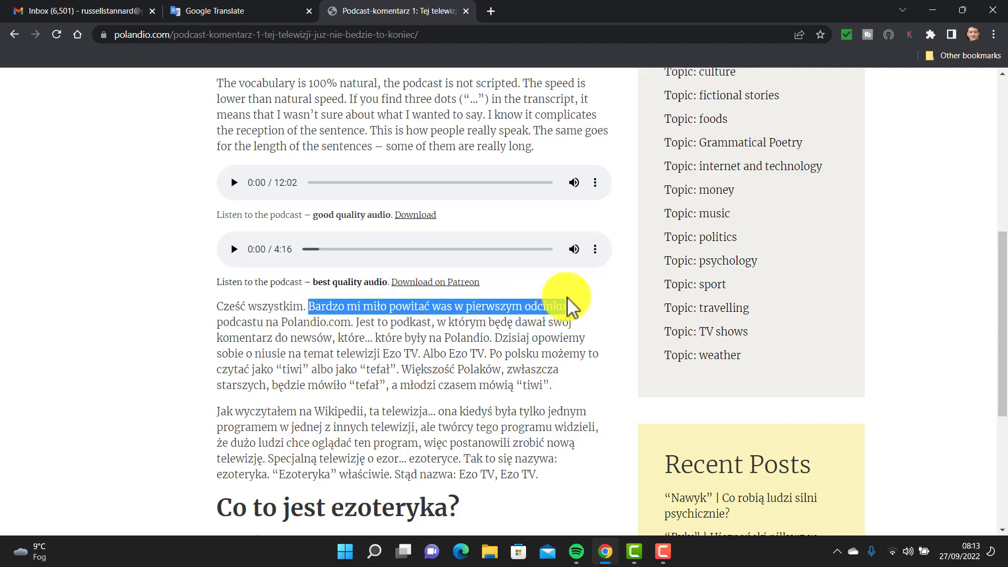
left_click(241, 11)
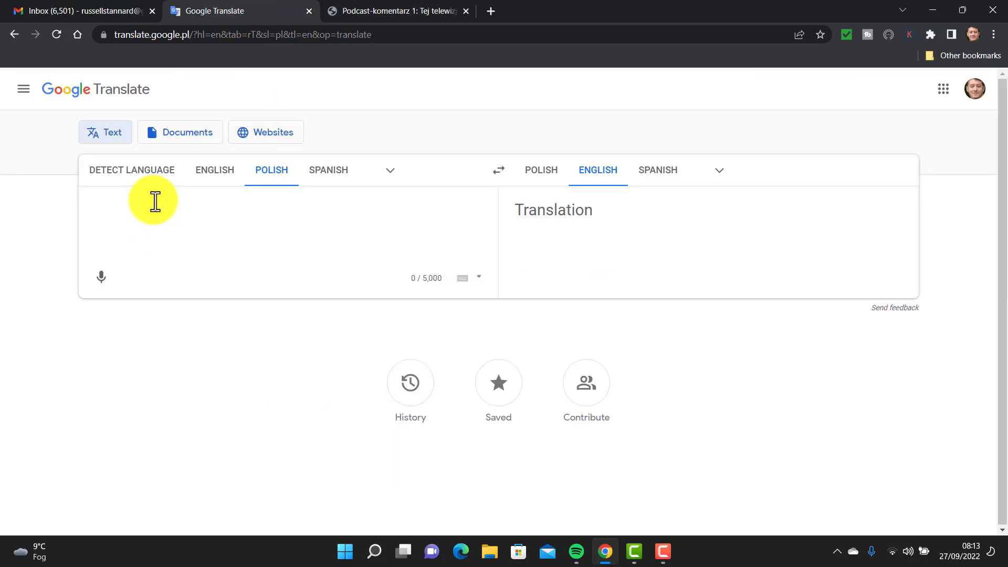
key("ctrl+v")
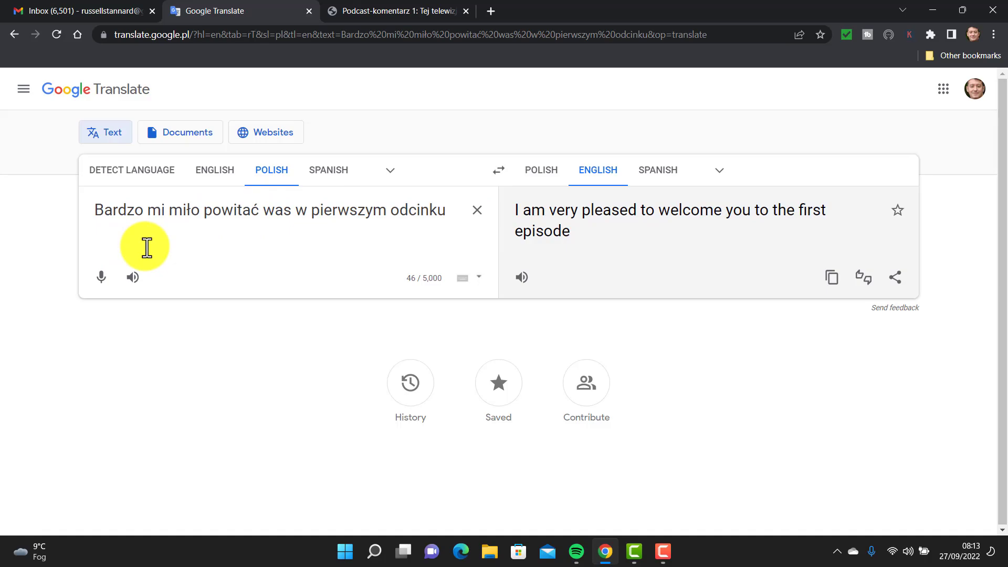
- Play the Polish pronunciation of the sentence and save its translation as a favourite
left_click(135, 277)
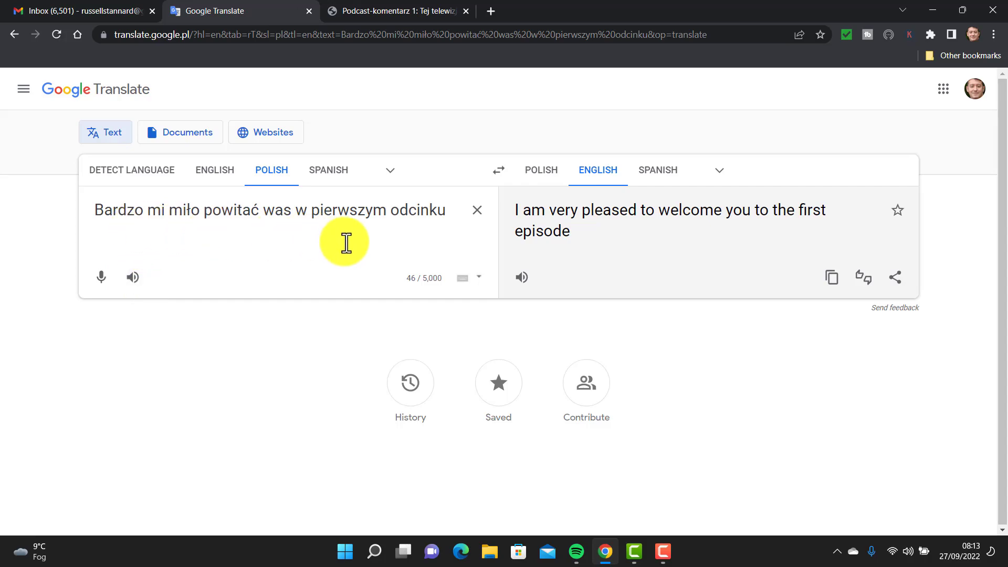
left_click(900, 219)
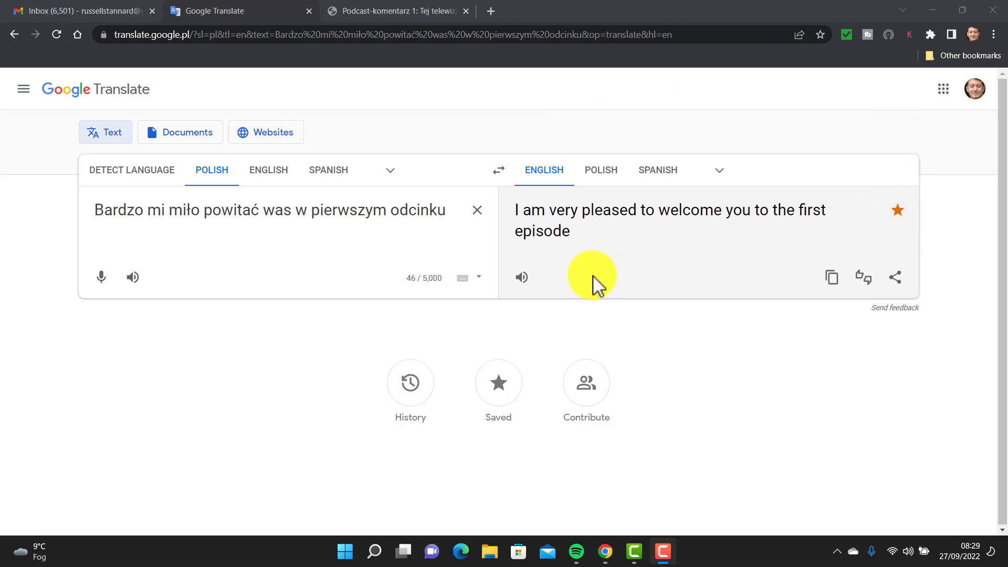
- Look through the saved phrases and play the Polish audio of the most recently saved one
left_click(500, 389)
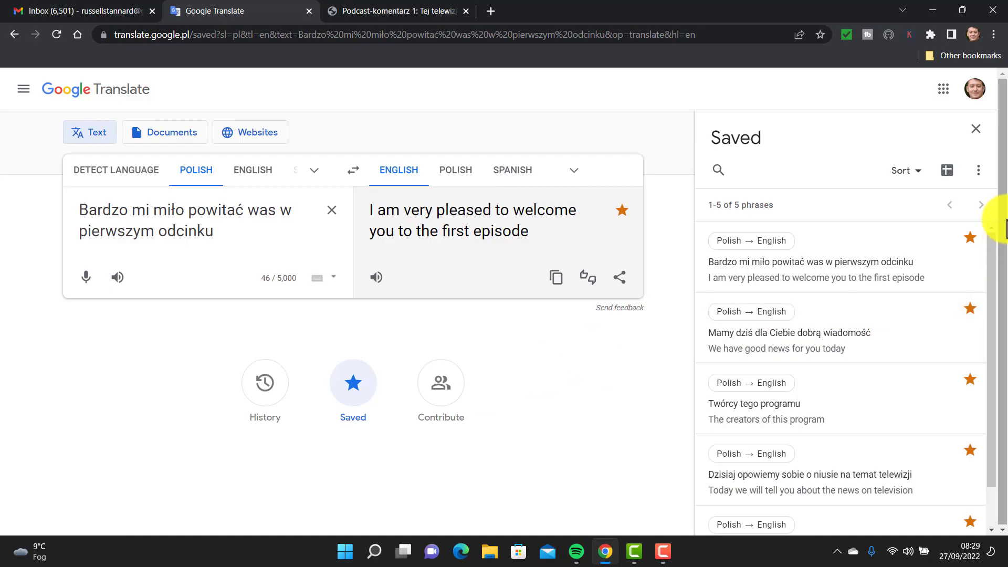
left_click_drag(991, 236, 999, 332)
left_click_drag(997, 273, 994, 354)
left_click_drag(995, 291, 991, 224)
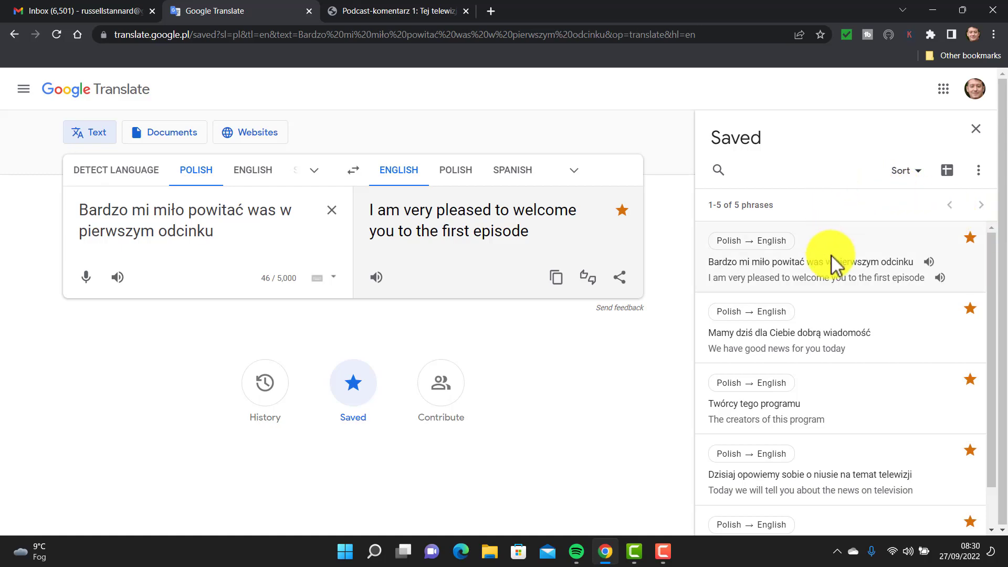
left_click(929, 262)
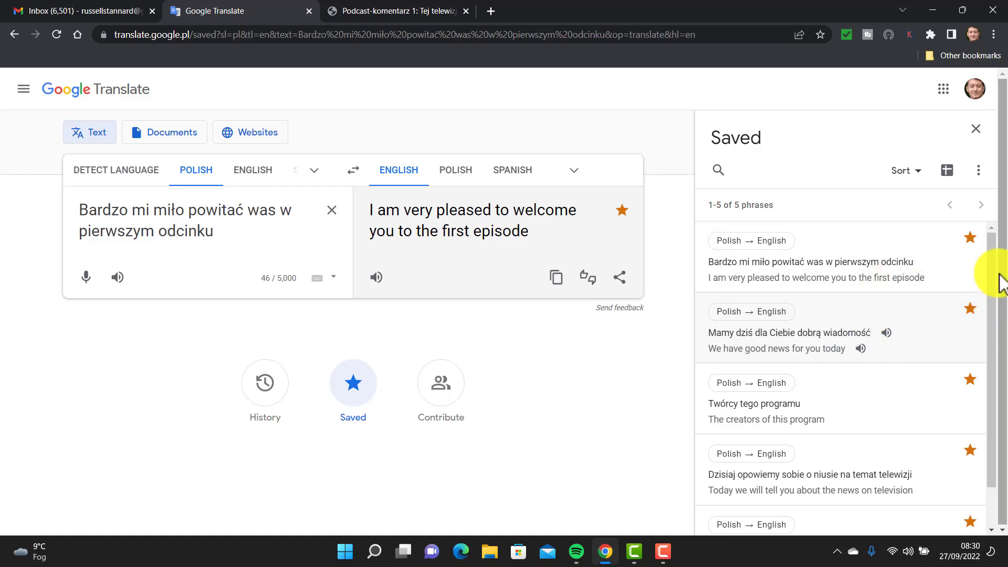
mouse_move(996, 265)
left_mouse_down()
mouse_move(986, 360)
mouse_move(992, 266)
mouse_move(1001, 260)
left_mouse_up()
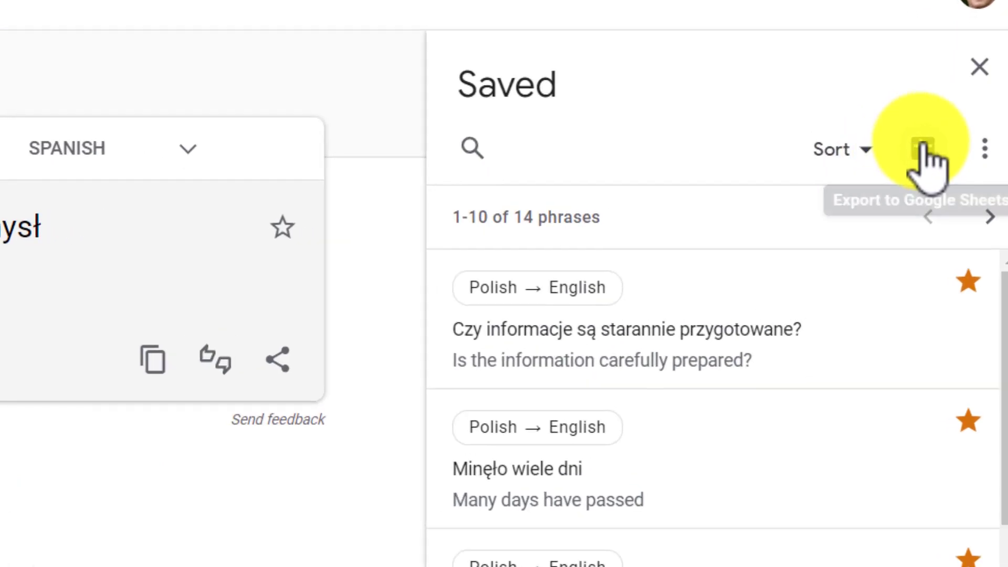
- Export the saved phrases to a Google Sheets spreadsheet and widen columns C and D to fit the full phrases
left_click(947, 170)
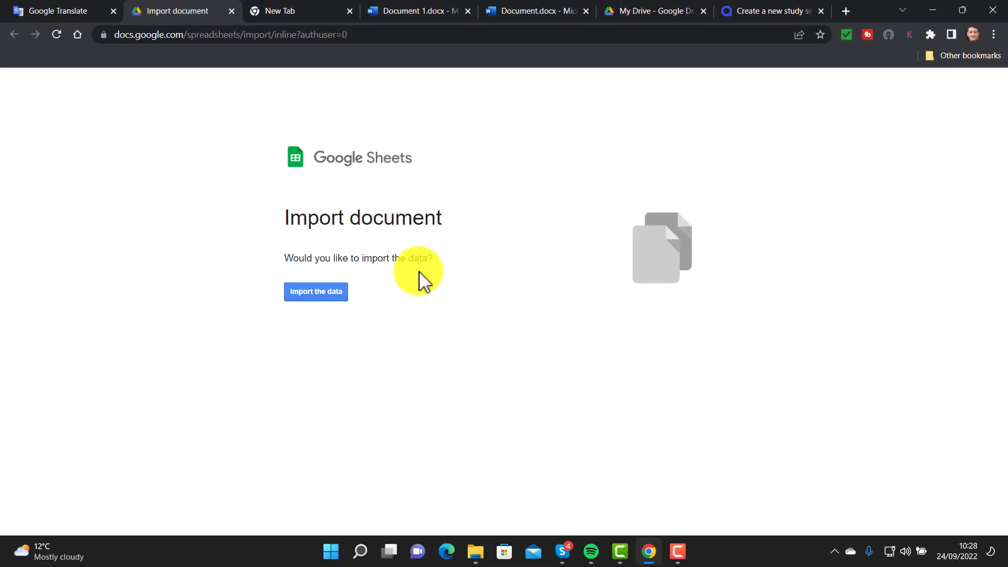
left_click(311, 291)
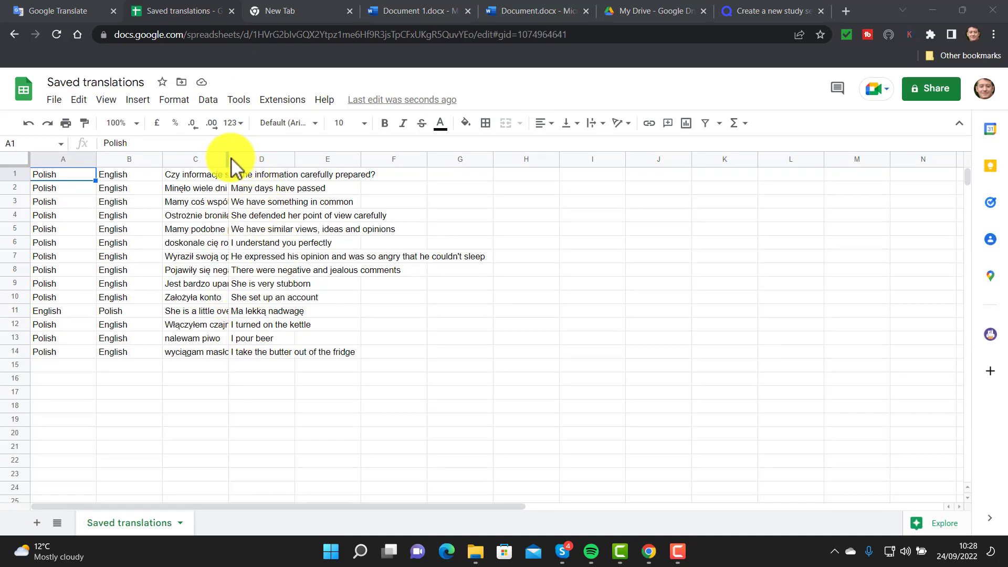
left_click_drag(228, 158, 462, 179)
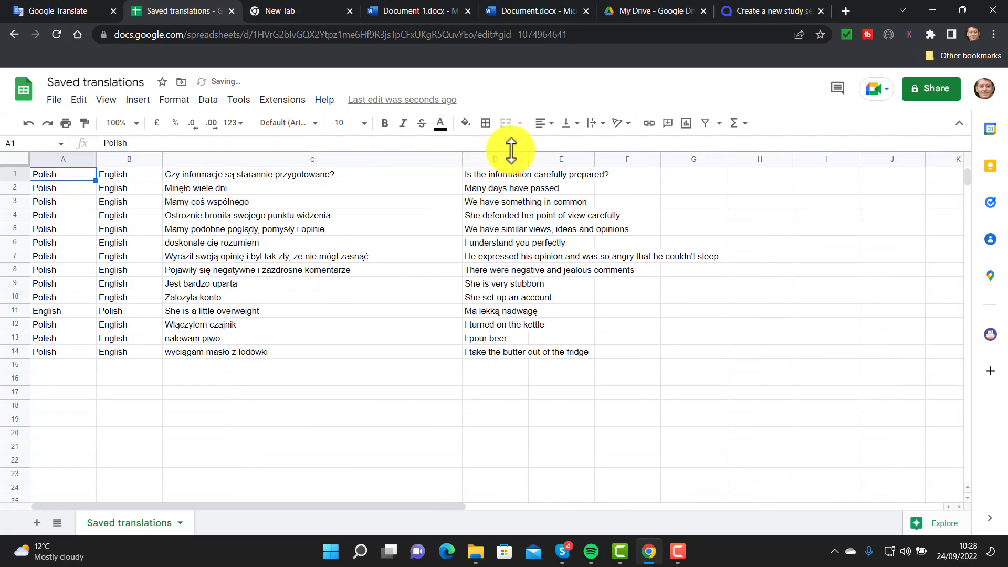
left_click_drag(526, 162, 807, 189)
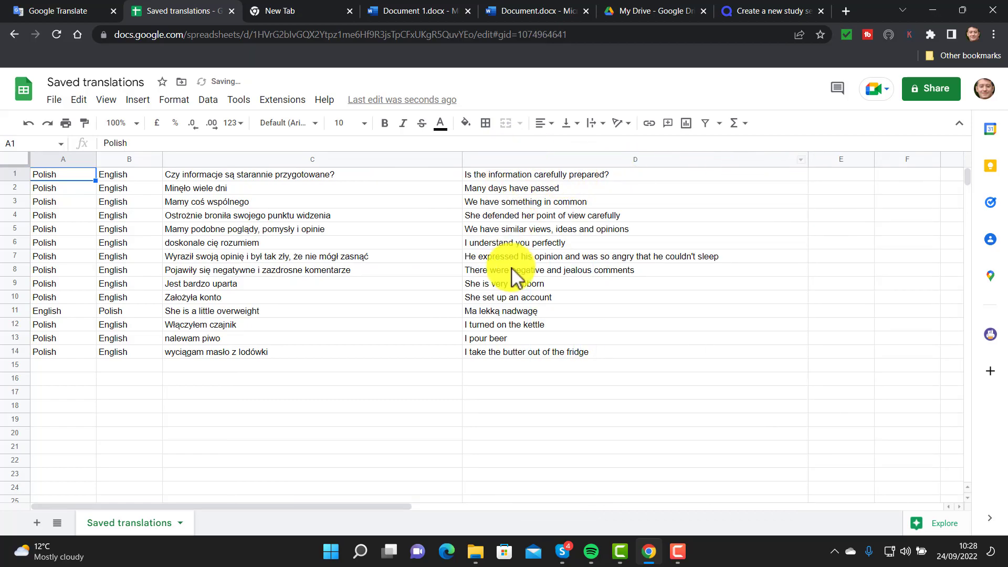
- Rename the spreadsheet as 24th September
left_click(124, 82)
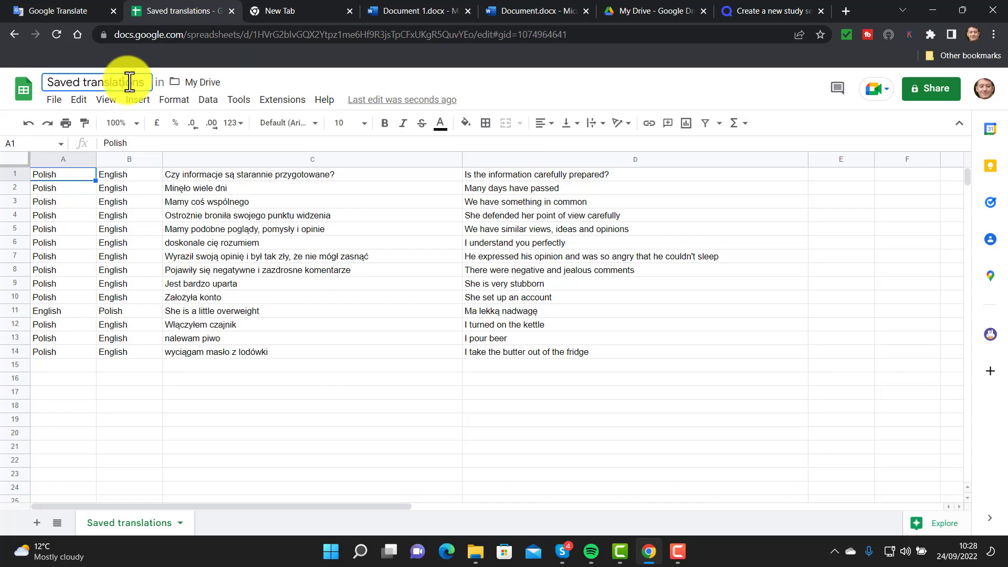
key("BackSpace")
key("BackSpace")
key("BackSpace")
key("BackSpace")
key("BackSpace")
key("BackSpace")
key("BackSpace")
key("BackSpace")
key("BackSpace")
key("BackSpace")
key("BackSpace")
key("BackSpace")
key("BackSpace")
key("BackSpace")
key("BackSpace")
key("BackSpace")
key("BackSpace")
key("BackSpace")
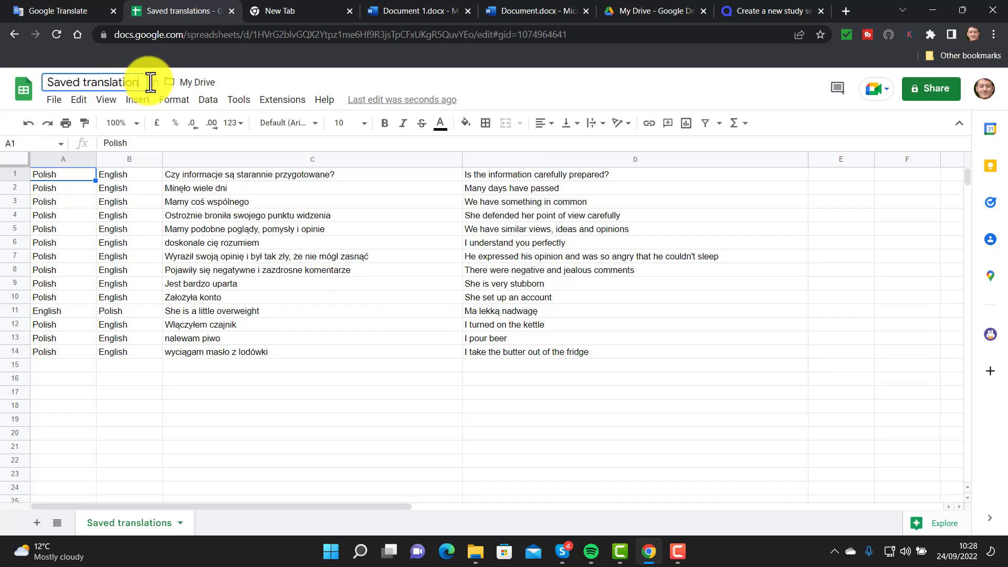
type("24th ")
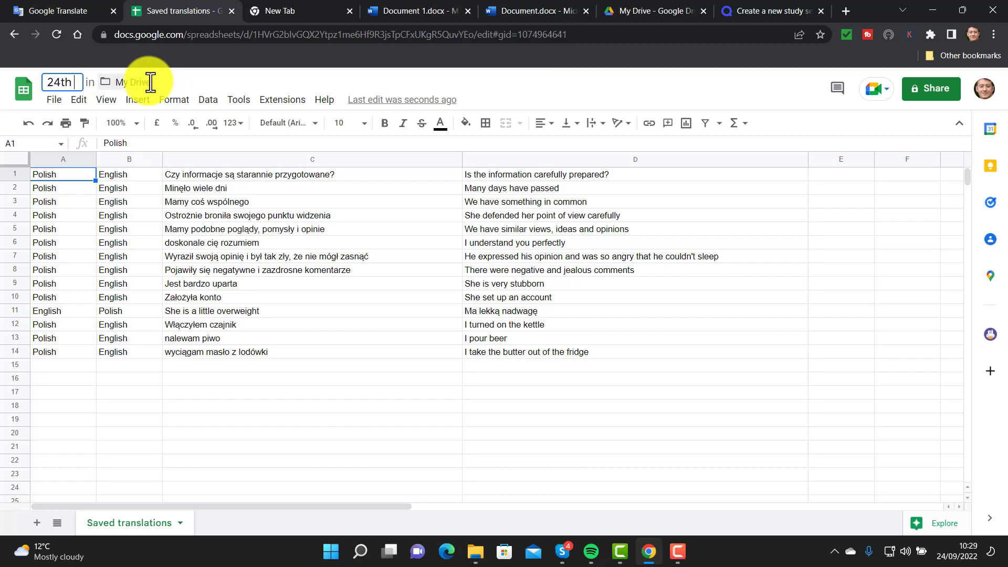
type("September")
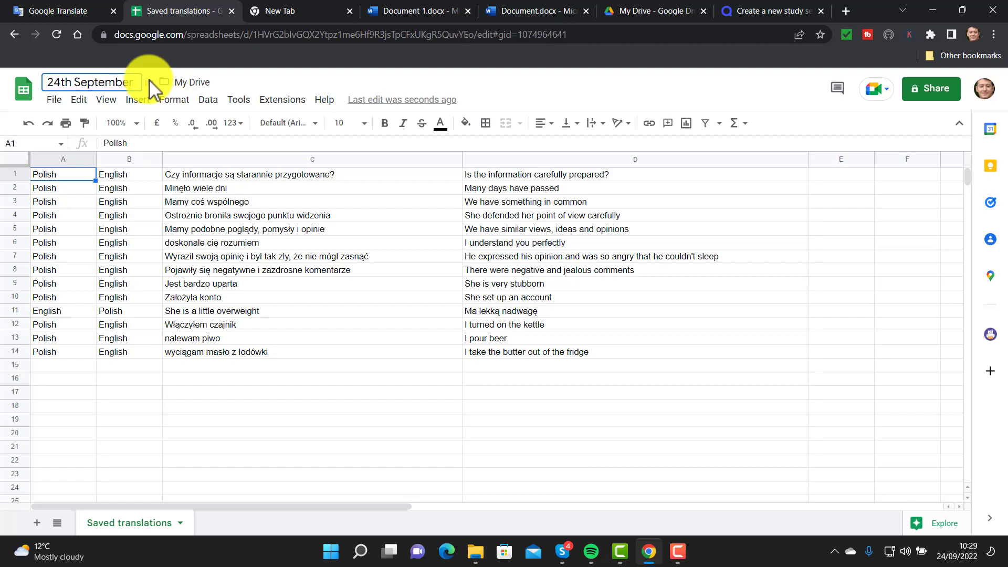
- Copy the phrases and their translations in cells C1:D14
left_click(203, 174)
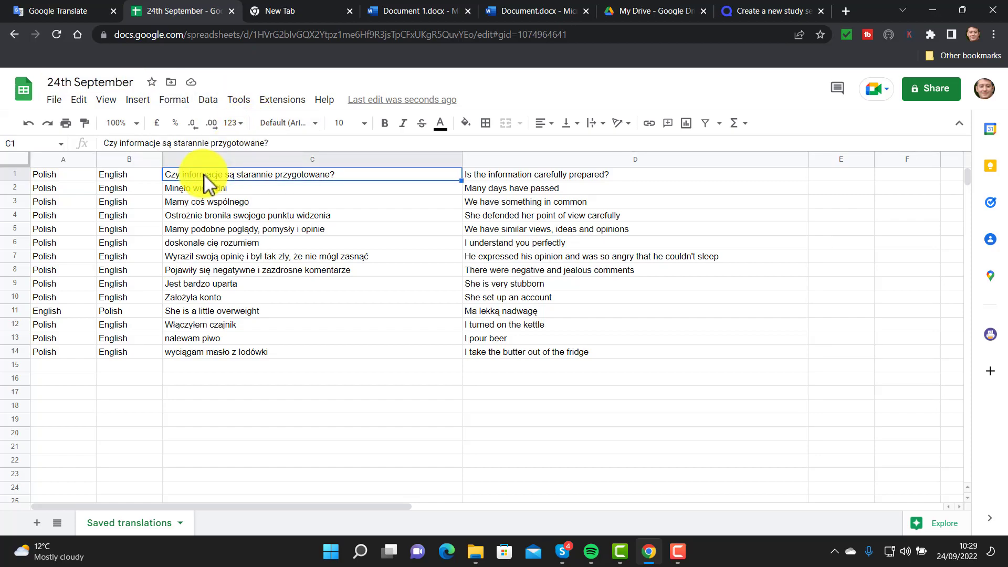
key("shift+Right")
key("shift+Down")
key("shift+Down")
key("shift+Down")
key("shift+Down")
key("shift+Down")
key("shift+Down")
key("shift+Down")
key("shift+Down")
key("shift+Down")
key("shift+Down")
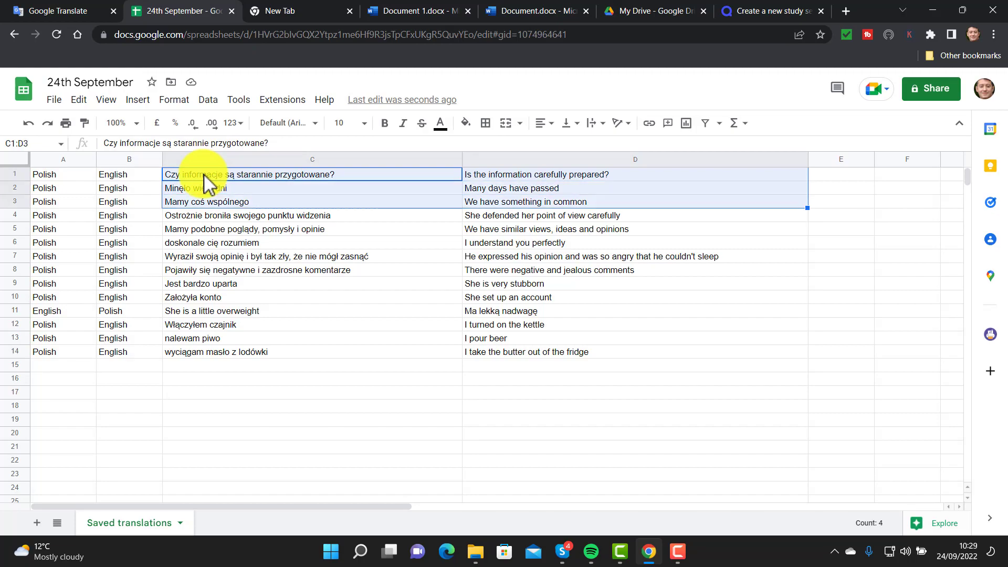
key("shift+Down")
key("shift+Down")
key("shift+Down")
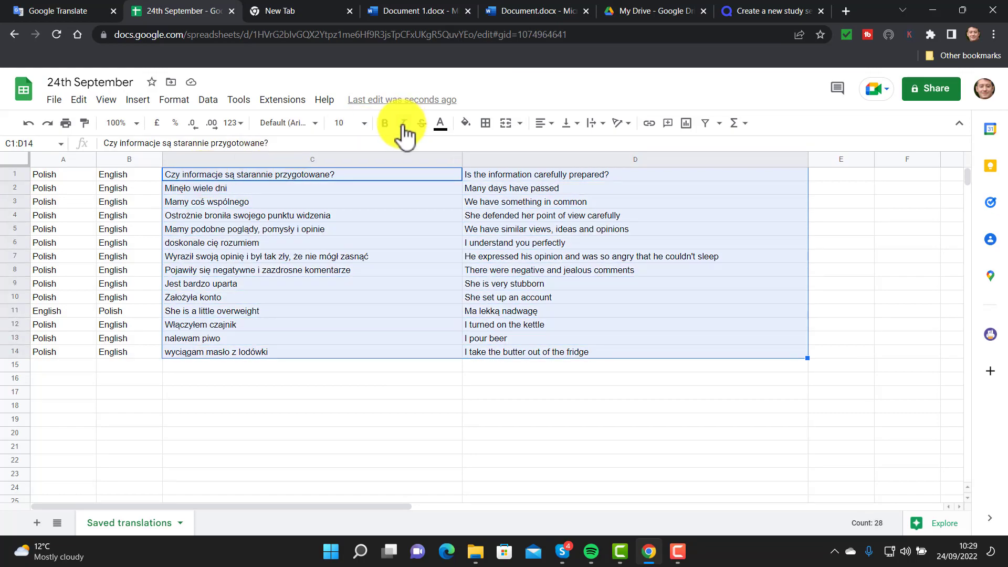
right_click(401, 214)
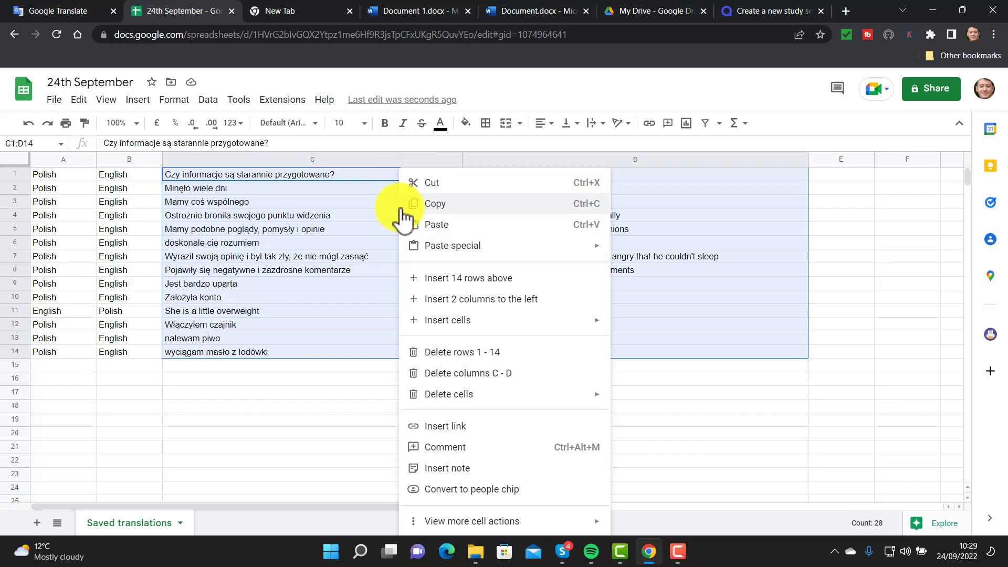
left_click(445, 209)
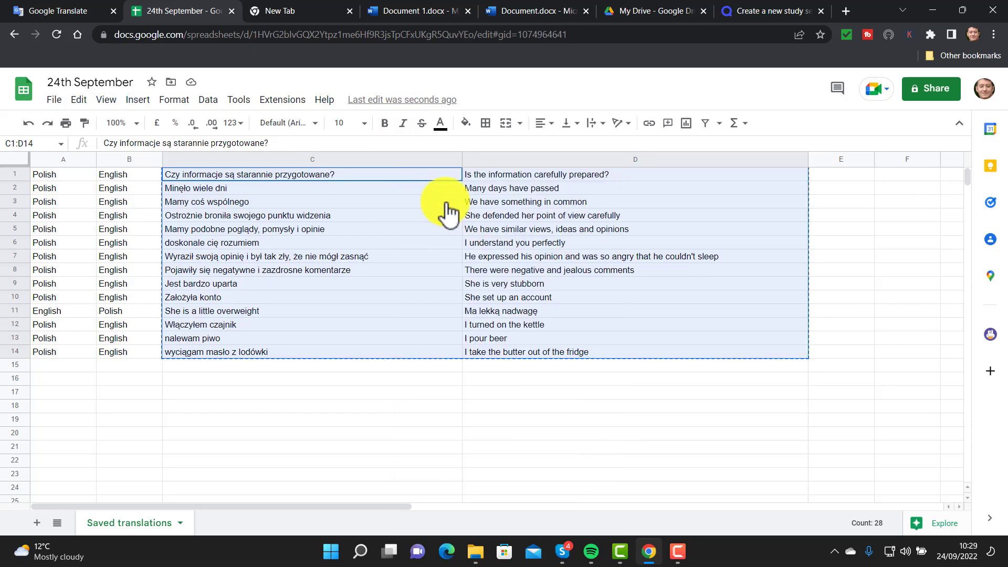
- Switch to Quizlet and start creating a study set, keeping the title New words in Polish
left_click(775, 11)
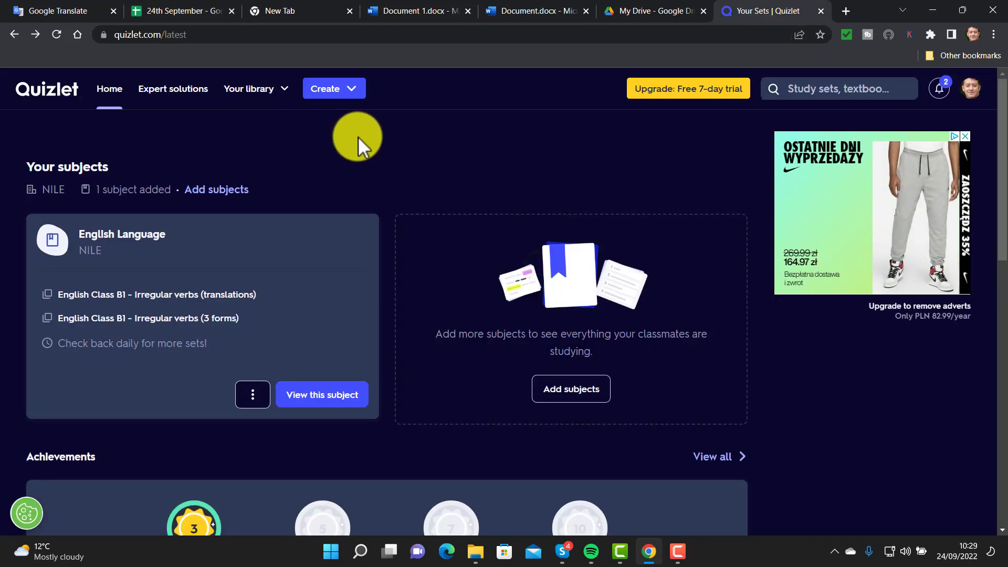
left_click(353, 95)
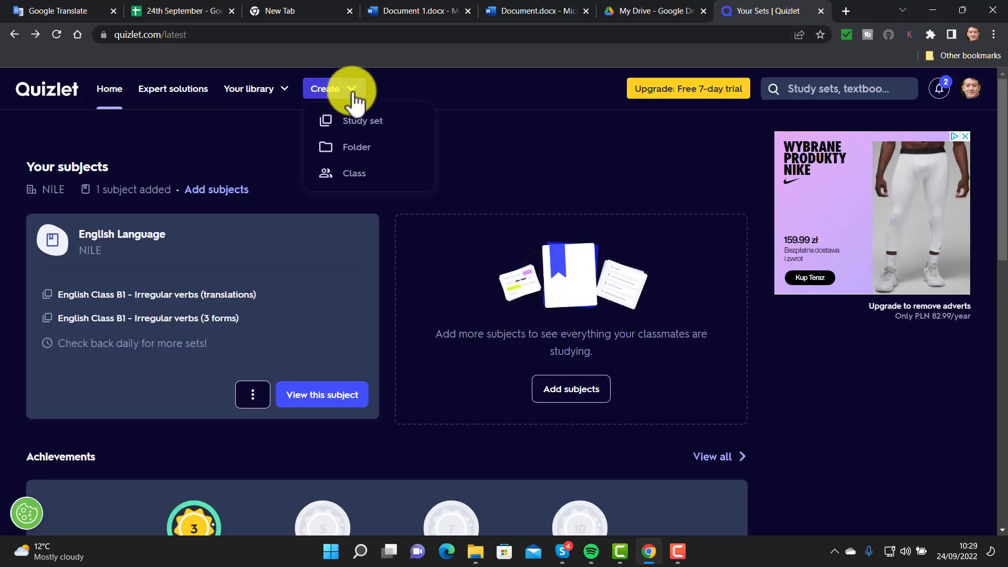
left_click(356, 123)
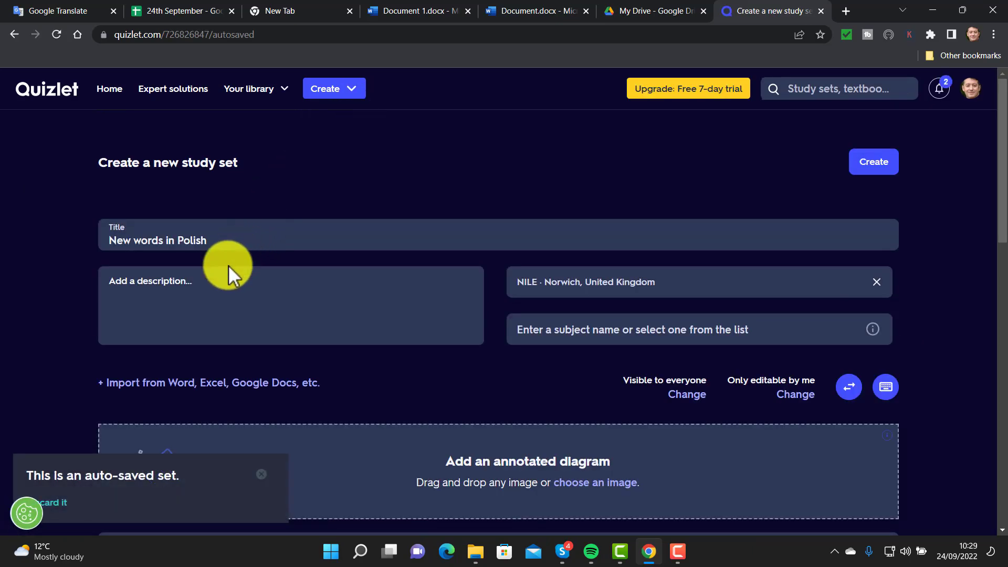
left_click(221, 241)
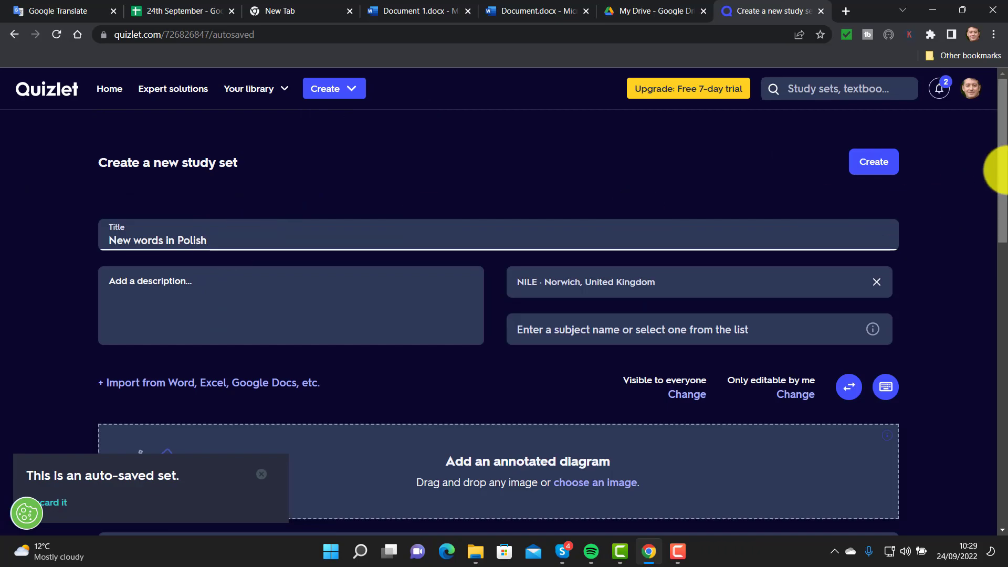
- Import the copied phrase pairs into the study set, separated by Tab and New Line, and check the resulting cards
left_click_drag(1001, 165, 1003, 192)
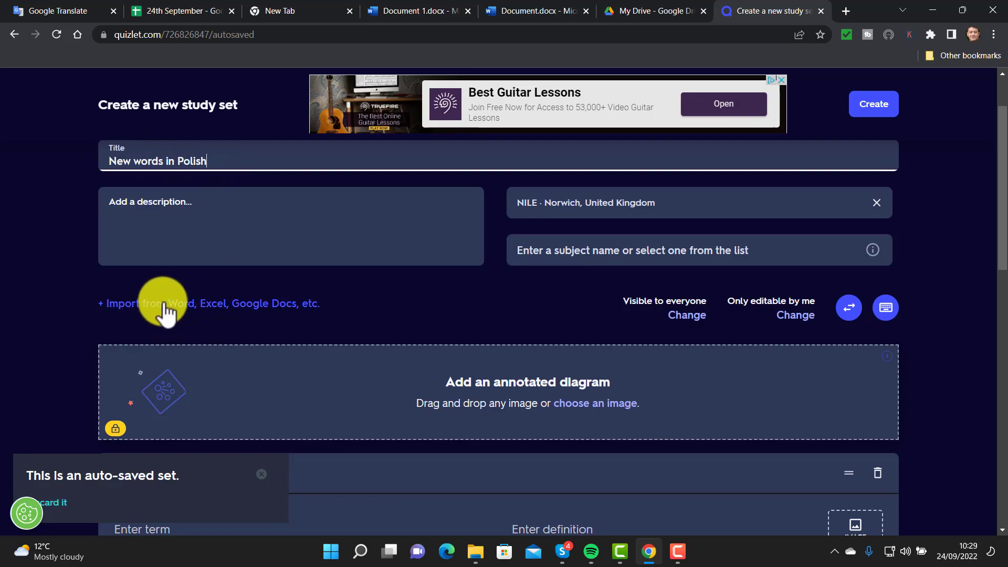
left_click(120, 307)
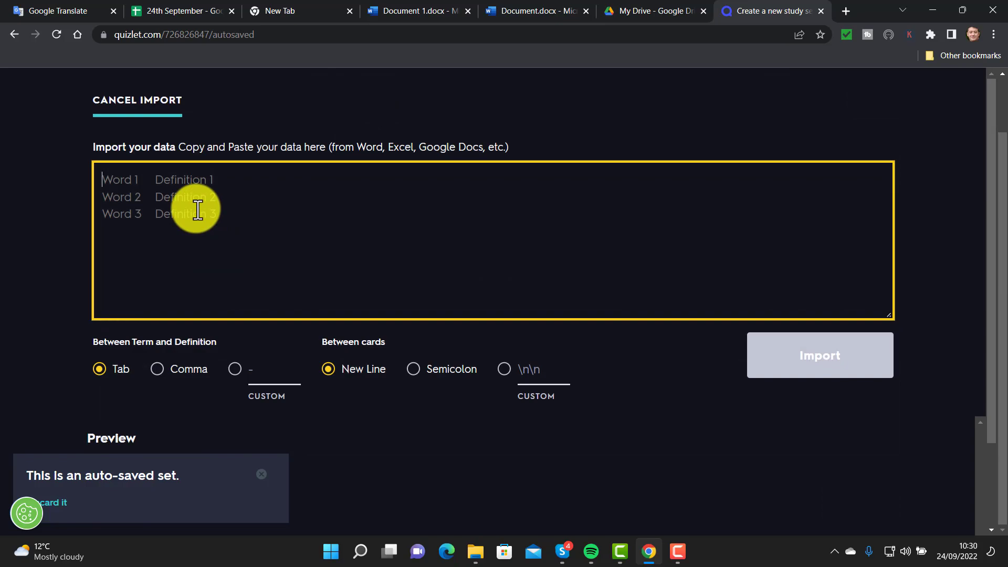
key("ctrl+v")
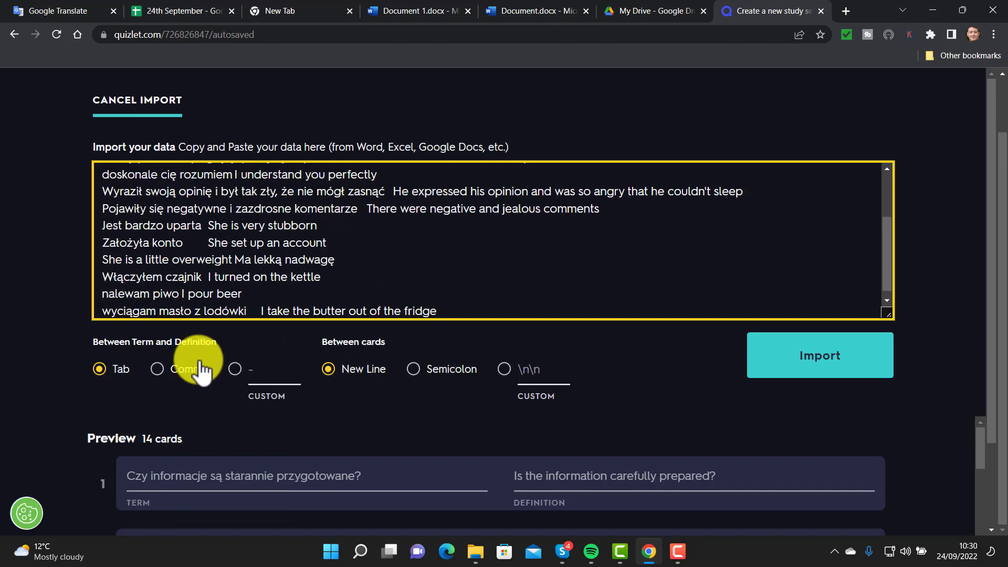
left_click(824, 361)
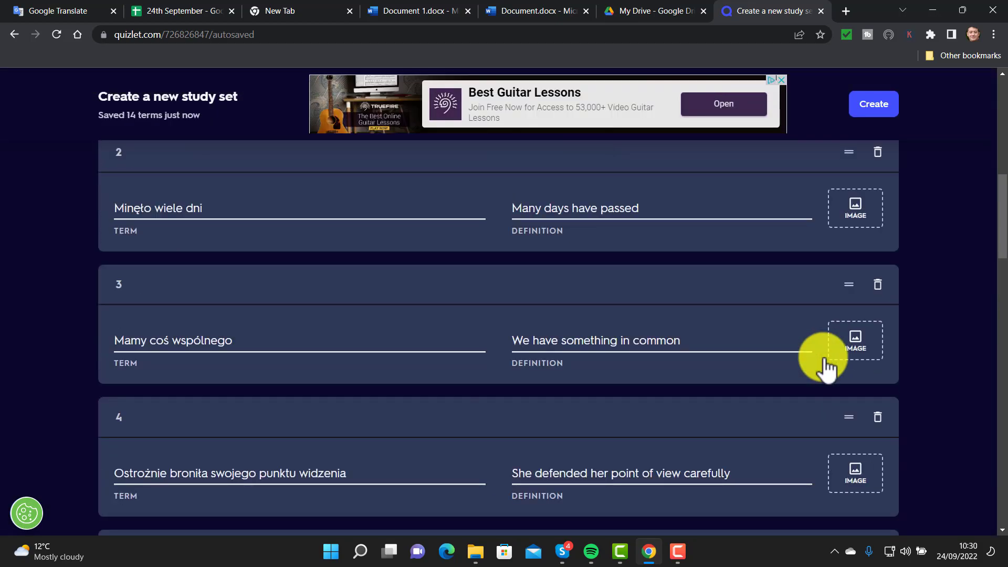
left_click_drag(1004, 215, 1003, 183)
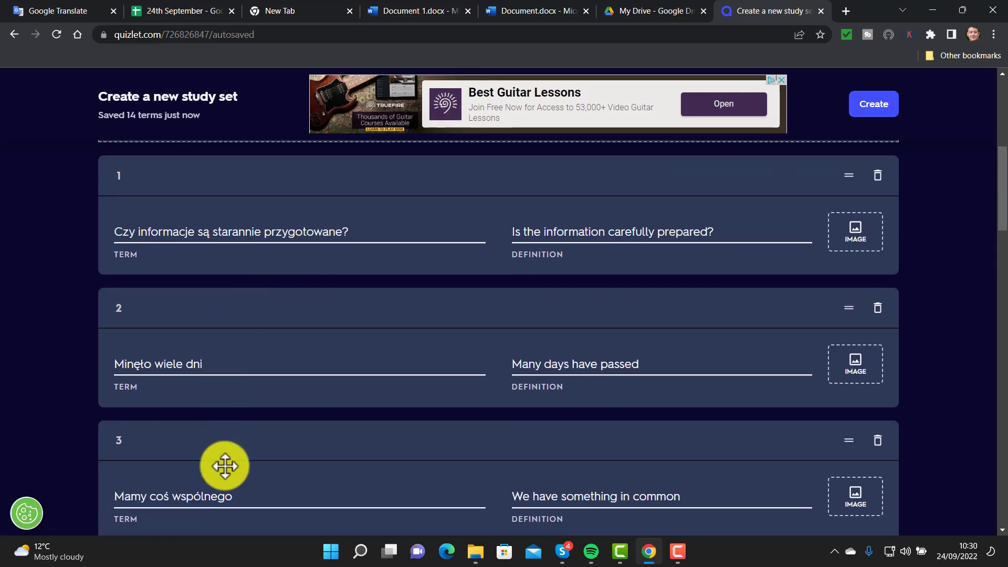
left_click_drag(1005, 181, 1005, 121)
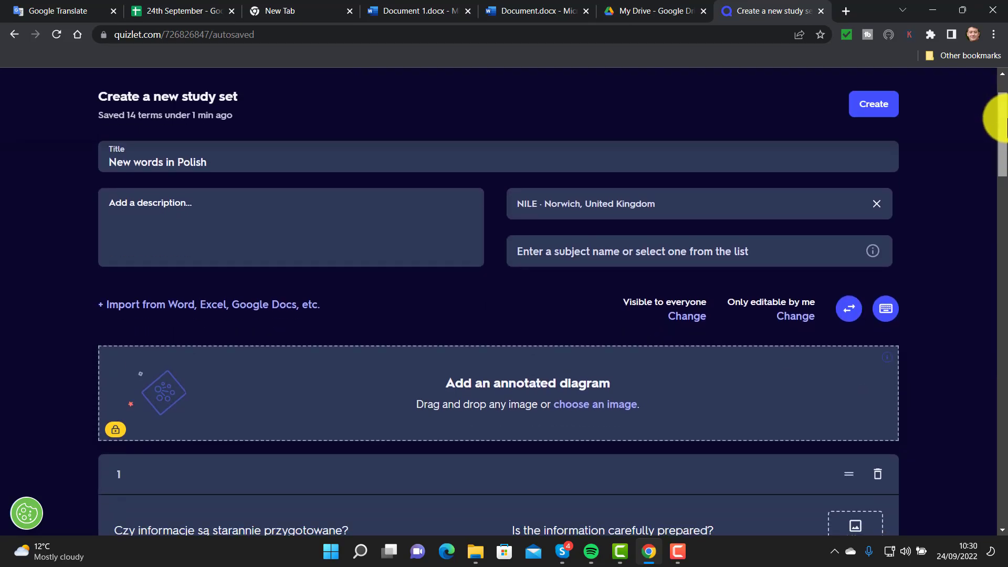
- Finish creating the study set without sharing it and open its flashcards
left_click(873, 111)
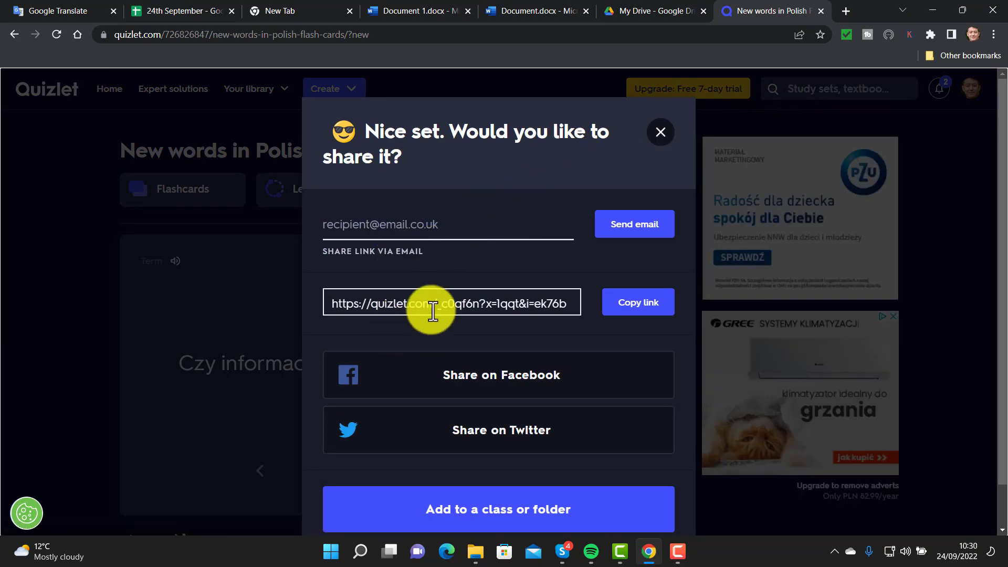
left_click(661, 133)
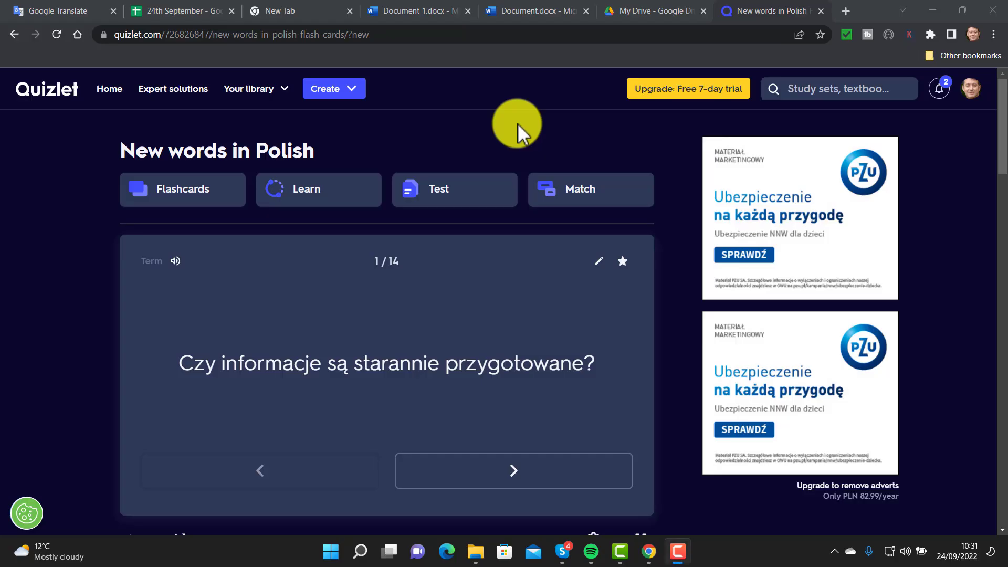
left_click(179, 192)
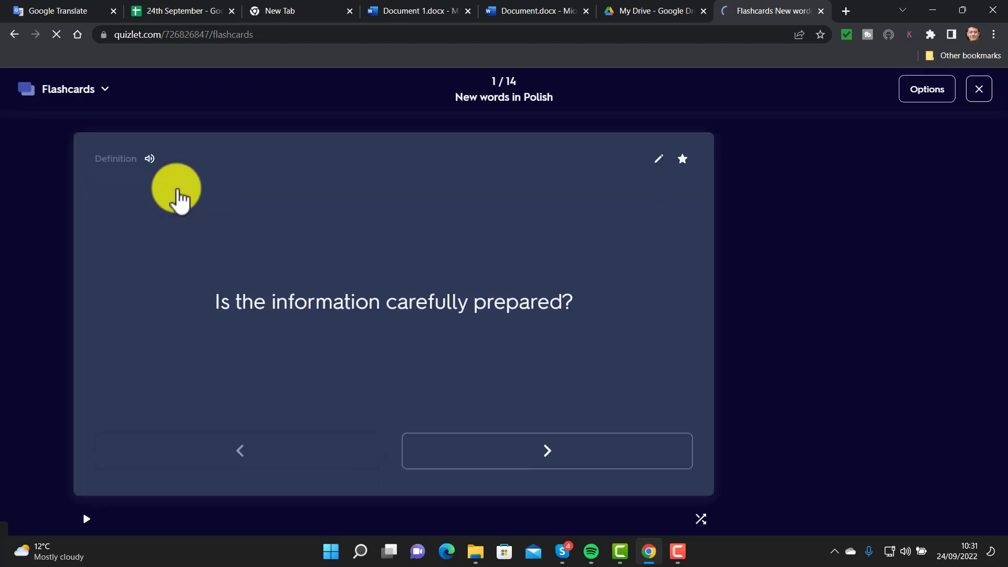
- Turn on audio in the flashcard options and switch English Audio off in the advanced audio options
left_click(927, 92)
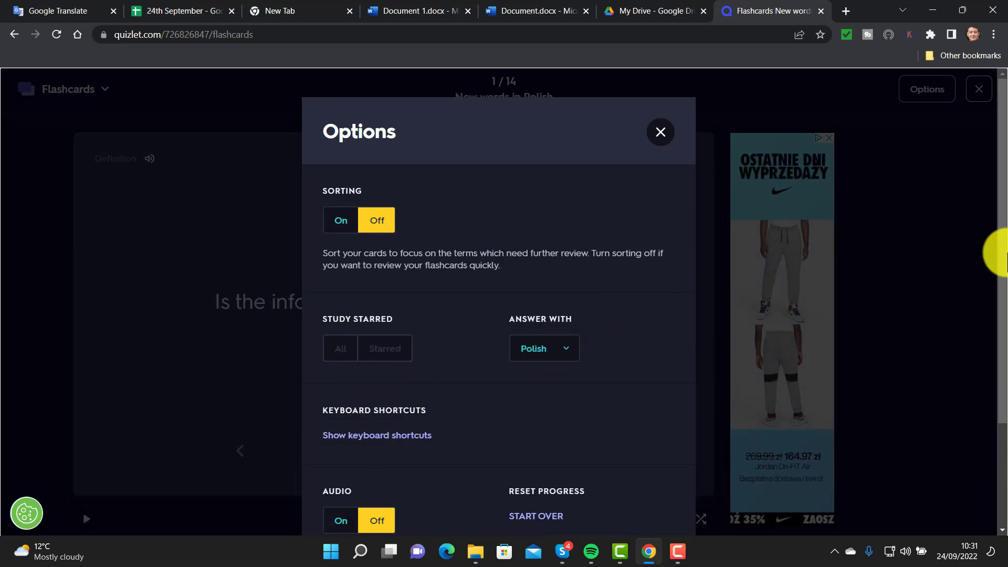
left_click_drag(1002, 254, 1003, 387)
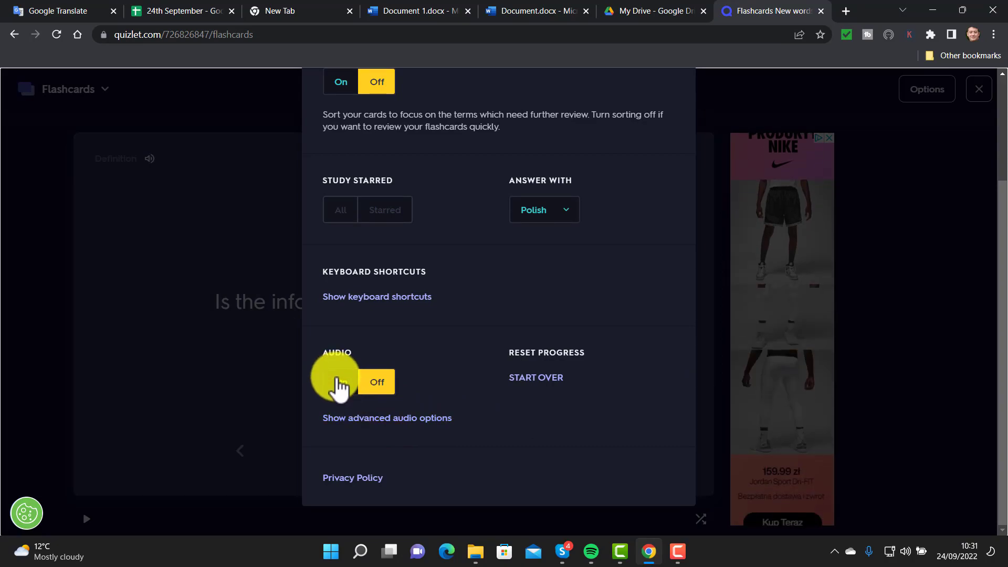
left_click(341, 383)
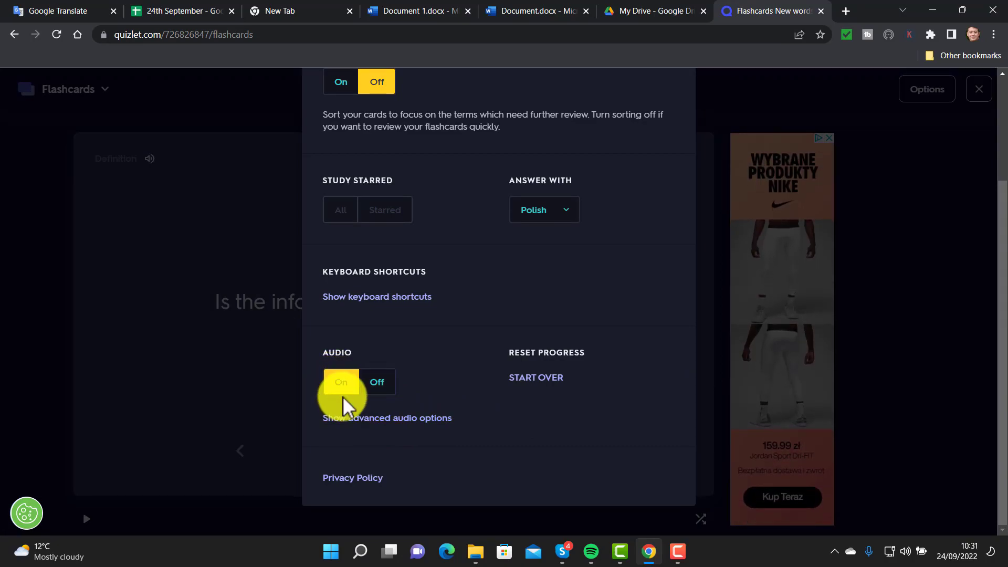
left_click(412, 420)
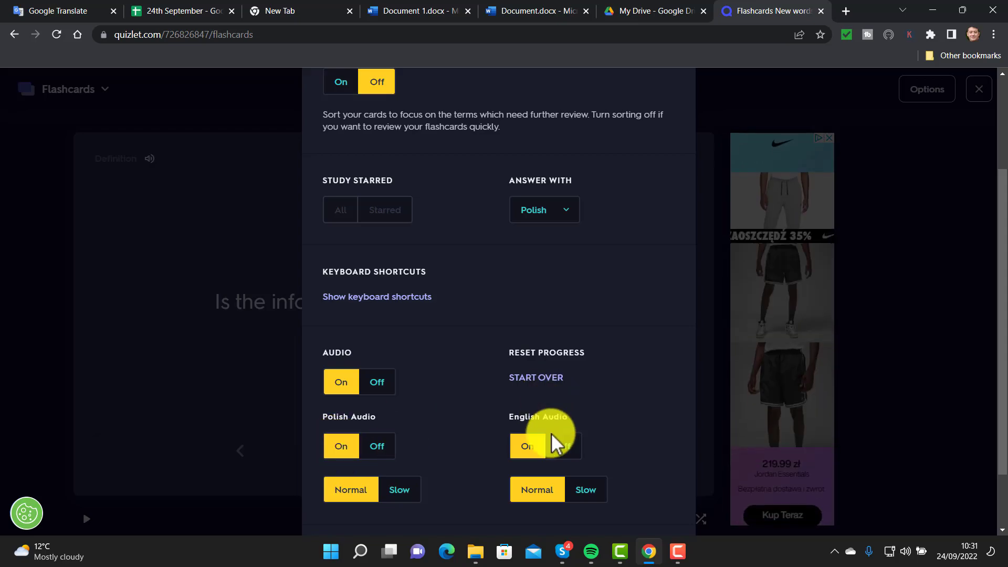
left_click(563, 446)
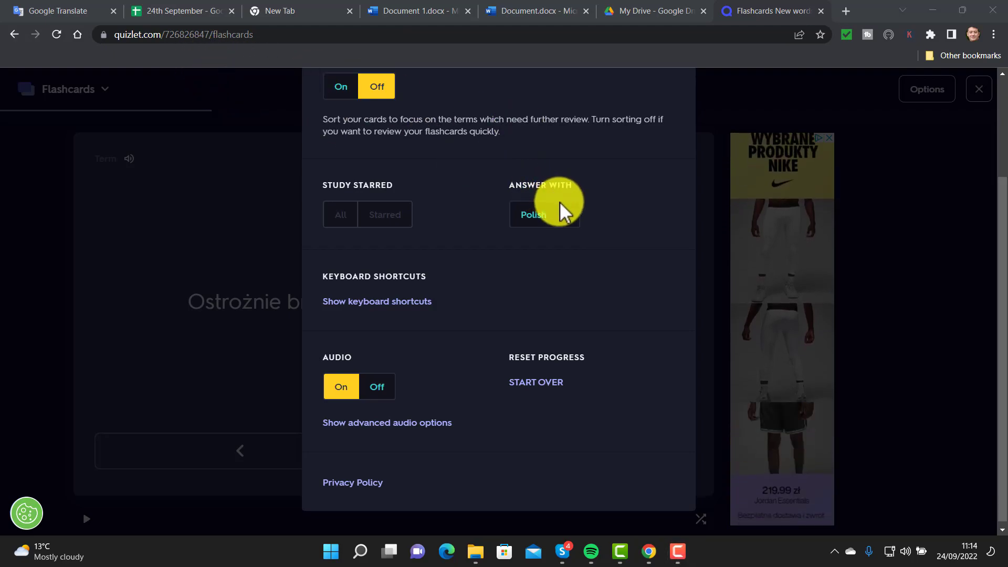
- Set the flashcards' Answer With option to English and close the options
left_click(566, 216)
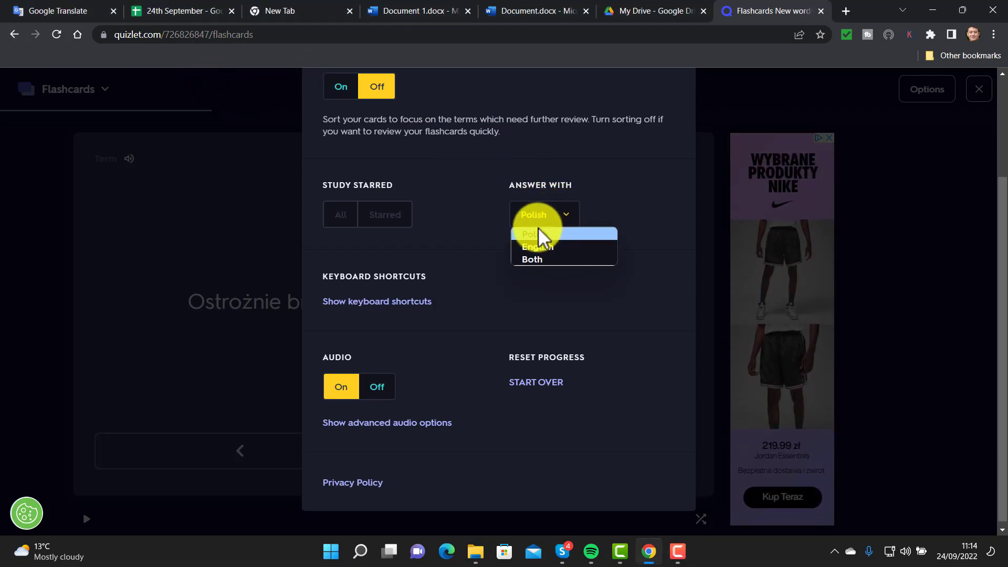
left_click(537, 247)
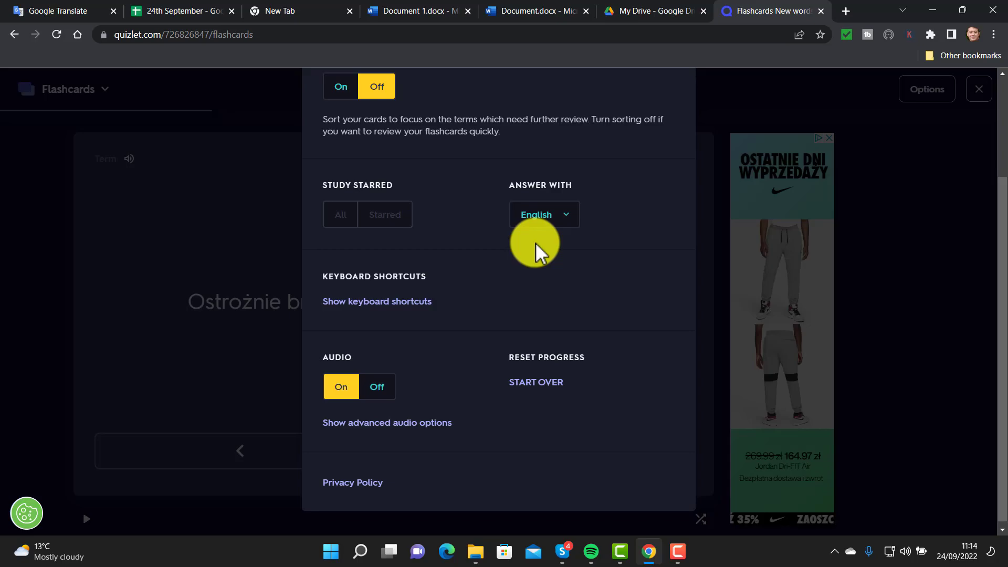
left_click(559, 220)
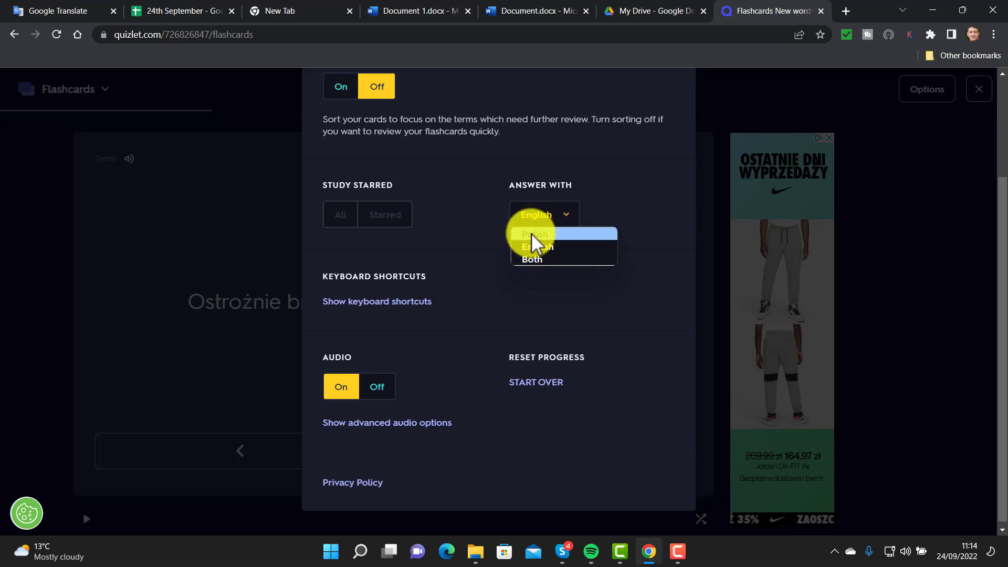
left_click(535, 248)
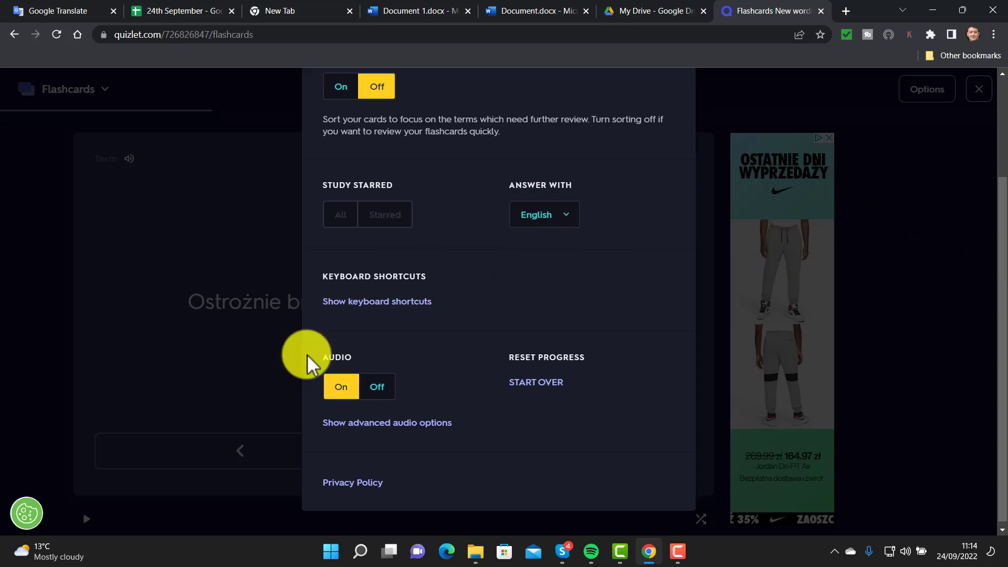
left_click(43, 192)
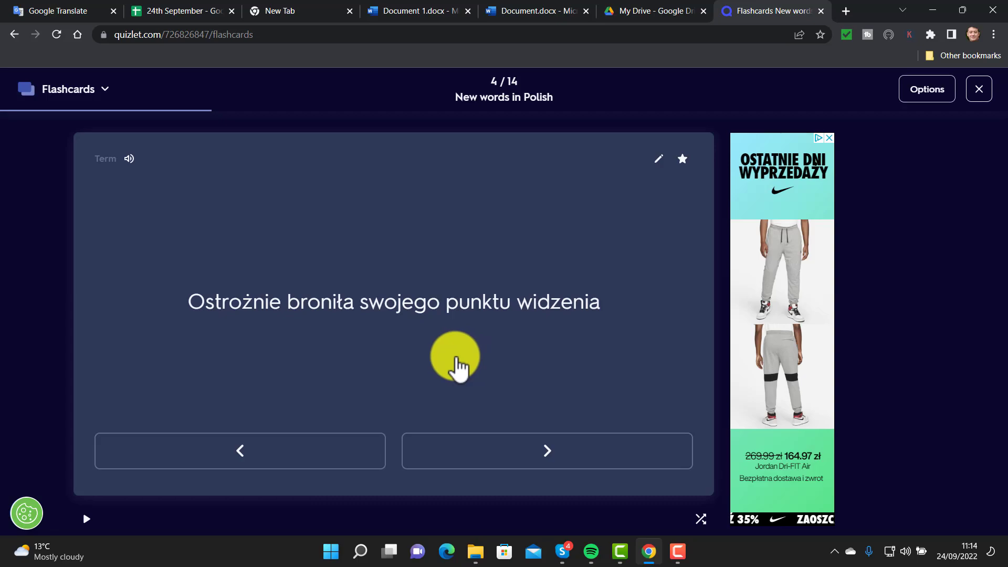
- Flip cards 4 and 5 to review the Polish terms and their English definitions, then leave the flashcards
left_click(456, 368)
left_click(457, 368)
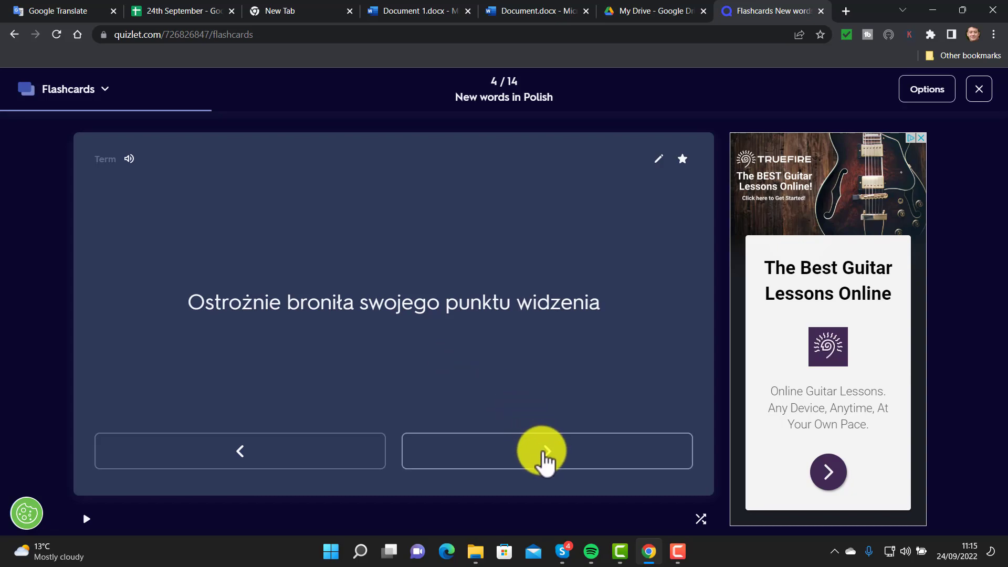
left_click(545, 462)
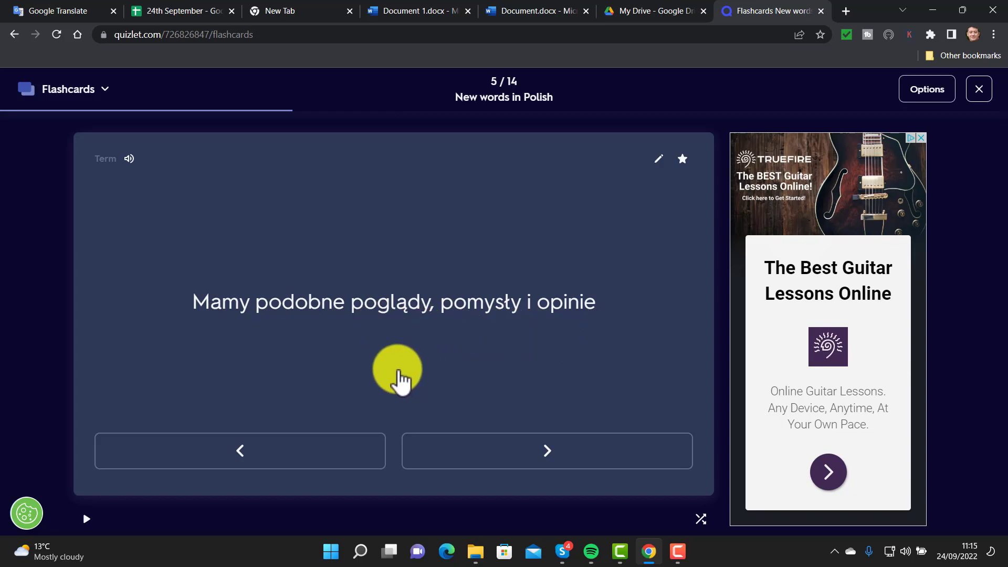
left_click(398, 378)
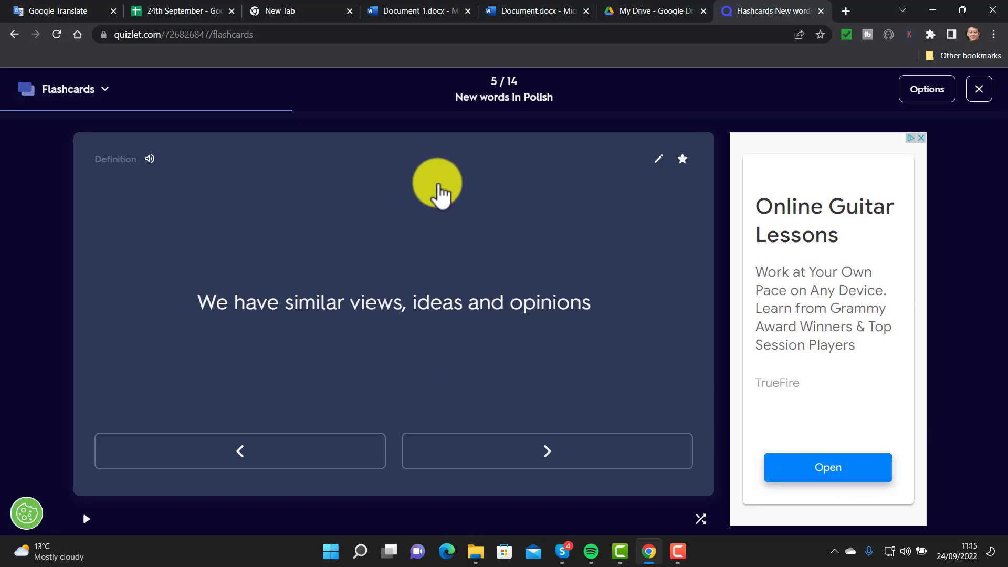
left_click(981, 94)
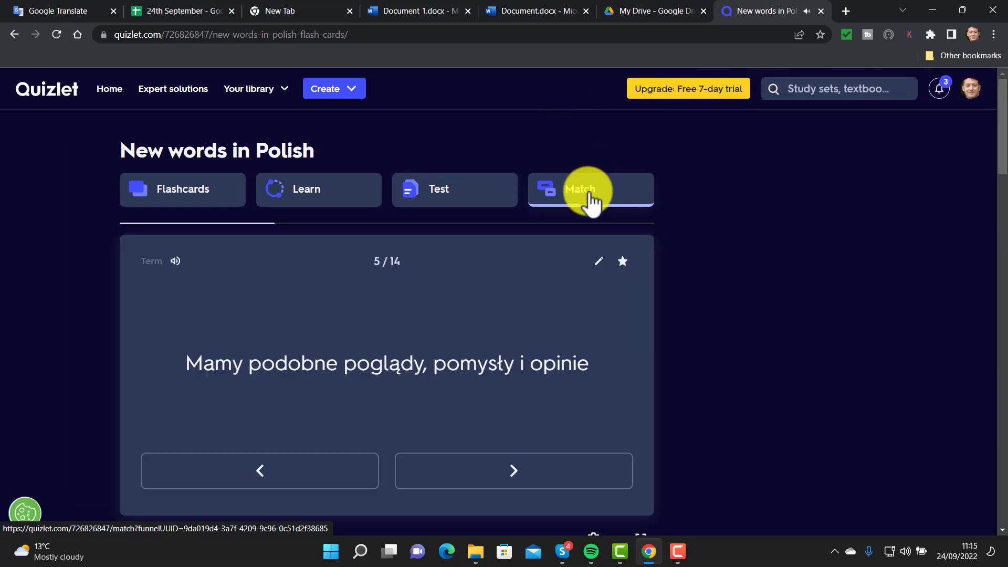
- Start the Match game and pair "I pour beer" with "nalewam piwo" and "Mamy coś wspólnego" with "We have something in common"
left_click(591, 203)
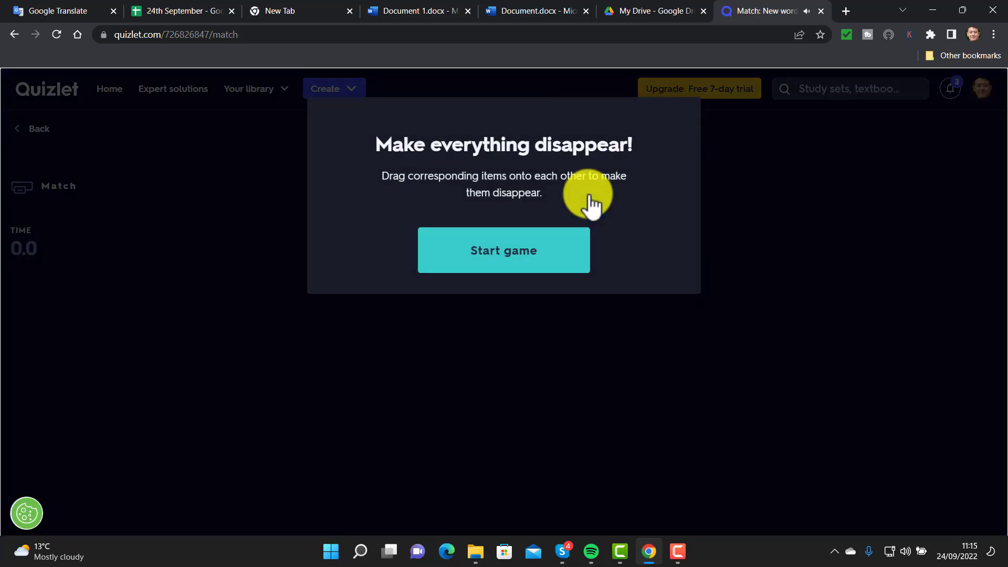
left_click(518, 244)
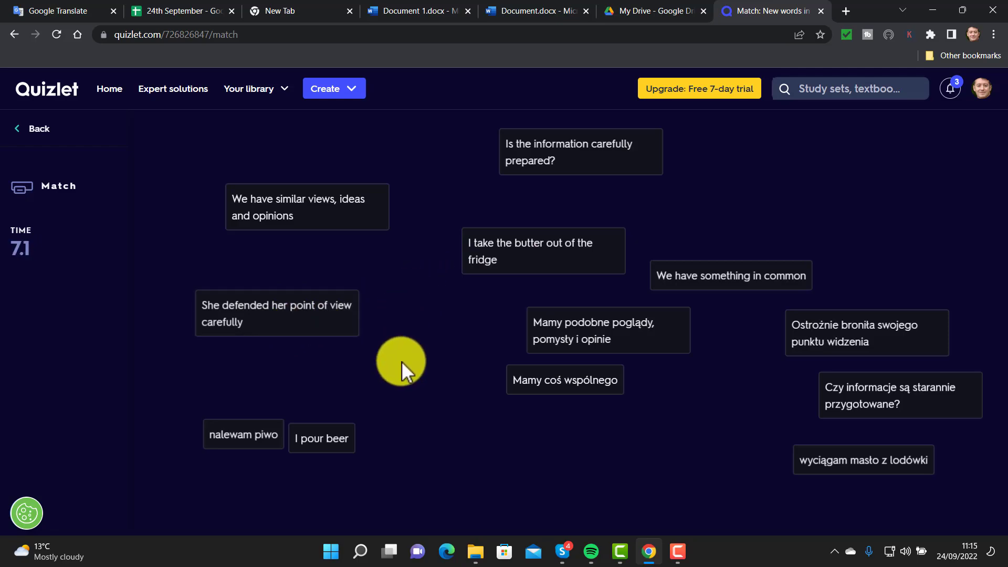
left_click_drag(334, 435, 244, 435)
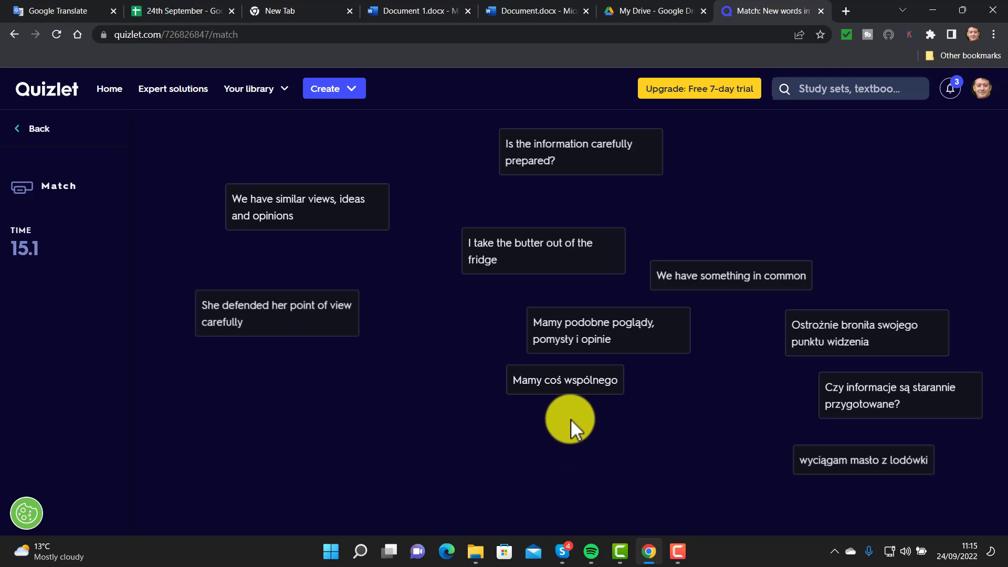
left_click_drag(562, 378, 749, 278)
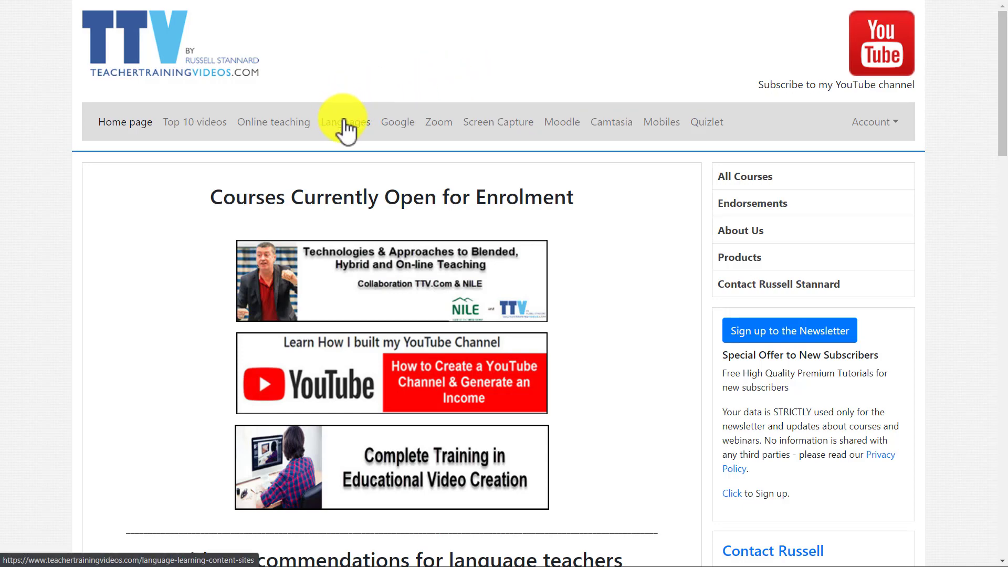
- Open the Languages page on the teachertrainingvideos.com website
left_click_drag(1002, 68, 991, 21)
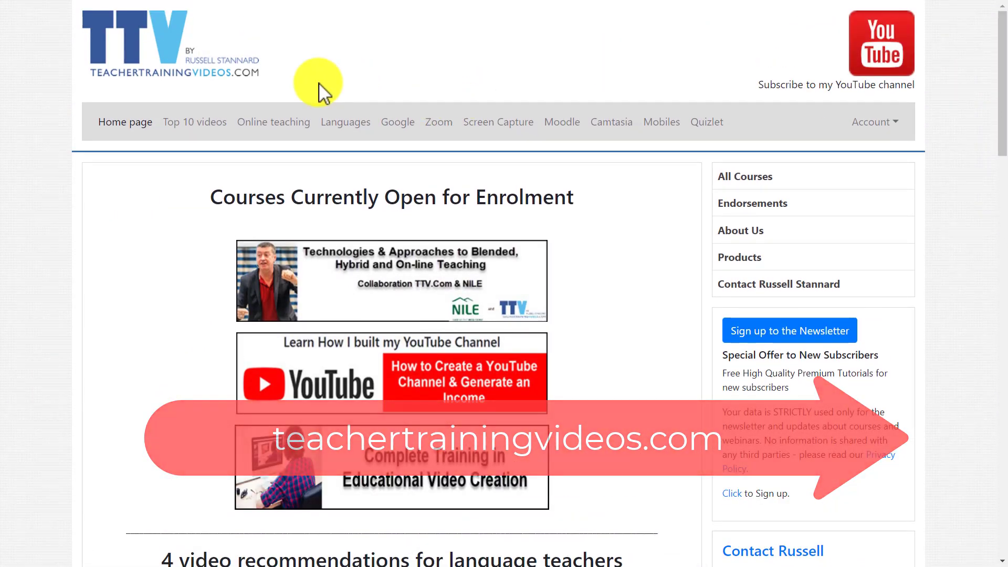
left_click(347, 131)
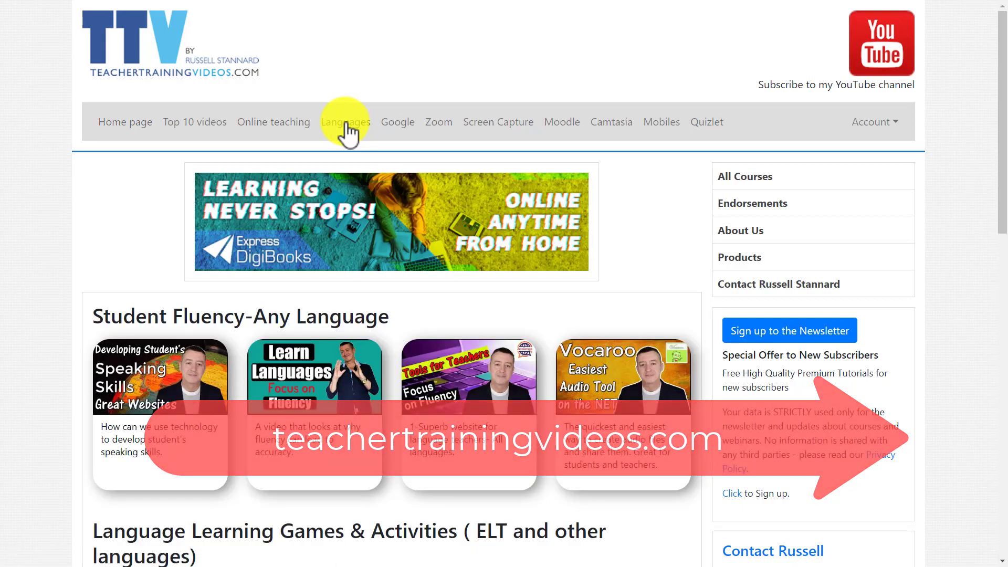